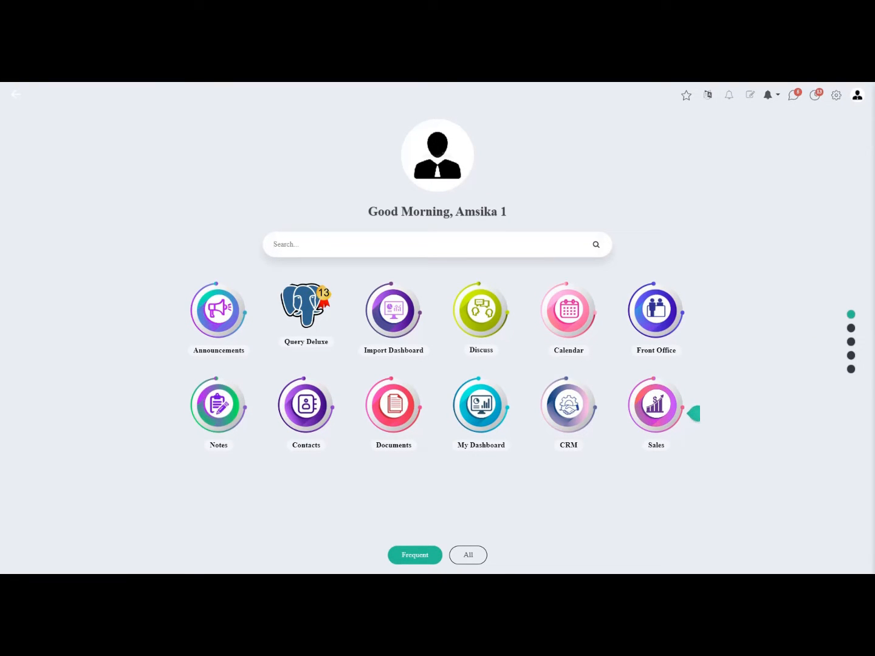
Search the apps for "over", open Overtime Request and start a new overtime request.
type("over")
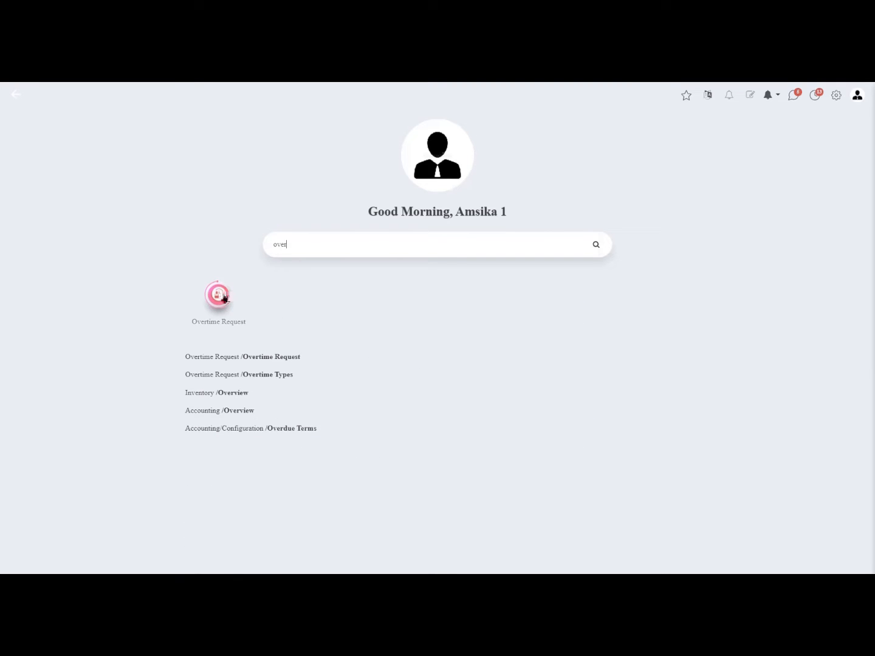
left_click(225, 299)
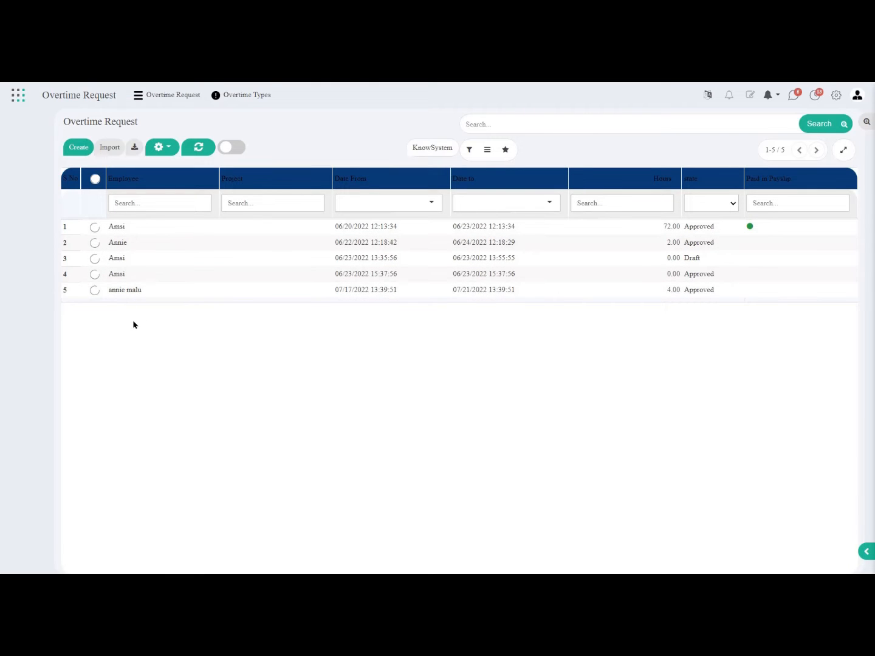
left_click(77, 148)
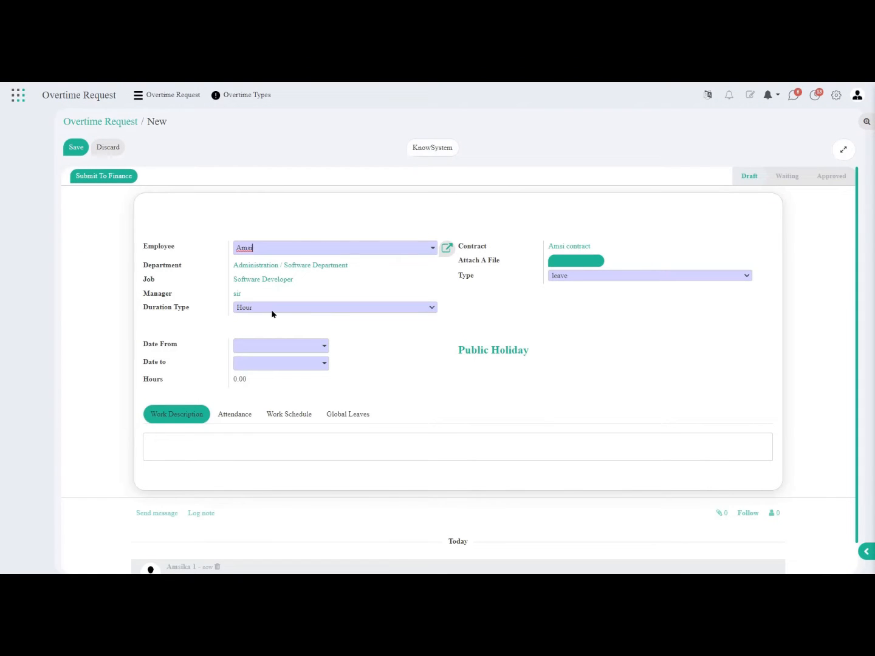
Select the employee for the overtime request and set the duration type to Hour.
left_click(278, 250)
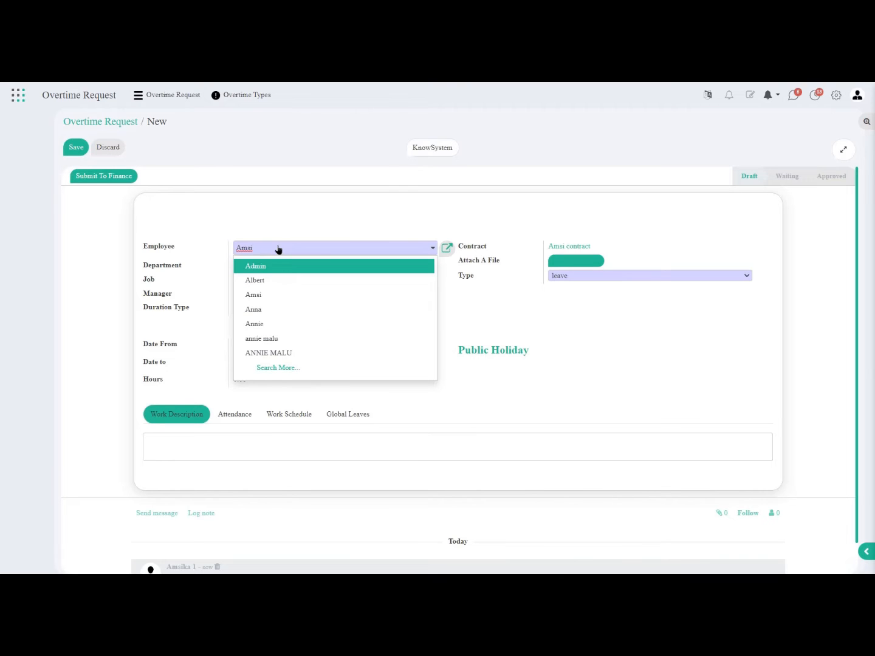
left_click(258, 297)
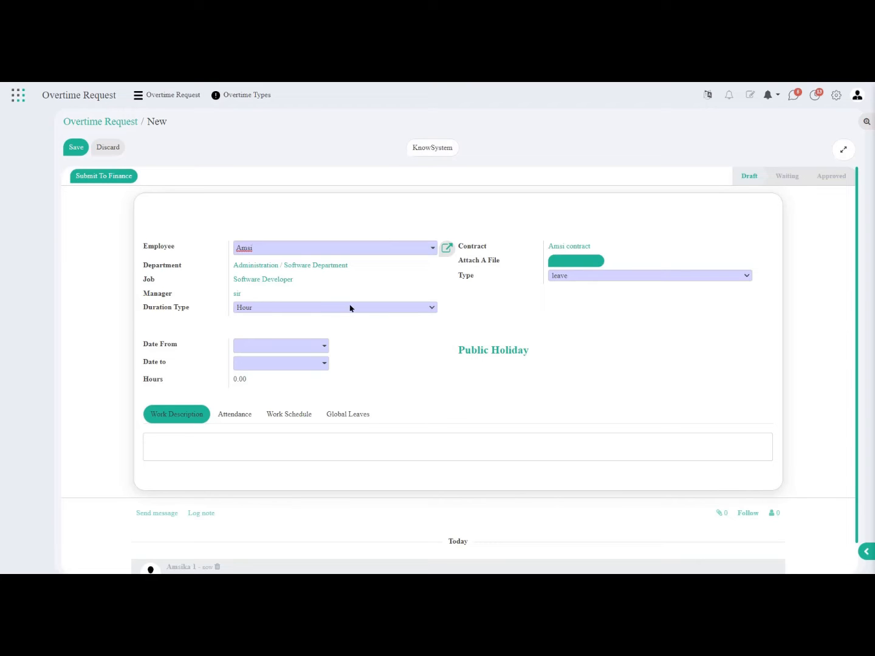
left_click(368, 307)
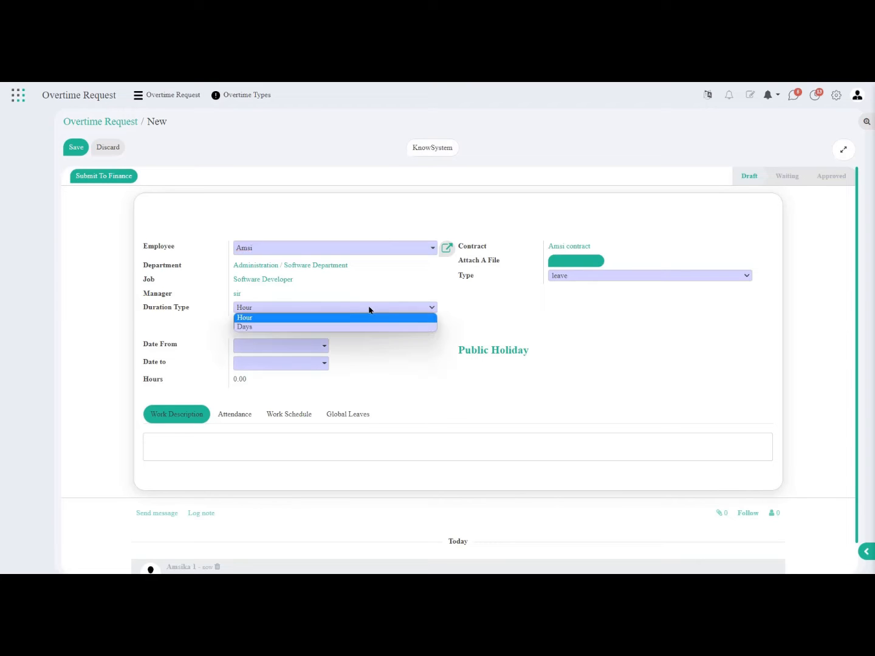
left_click(255, 321)
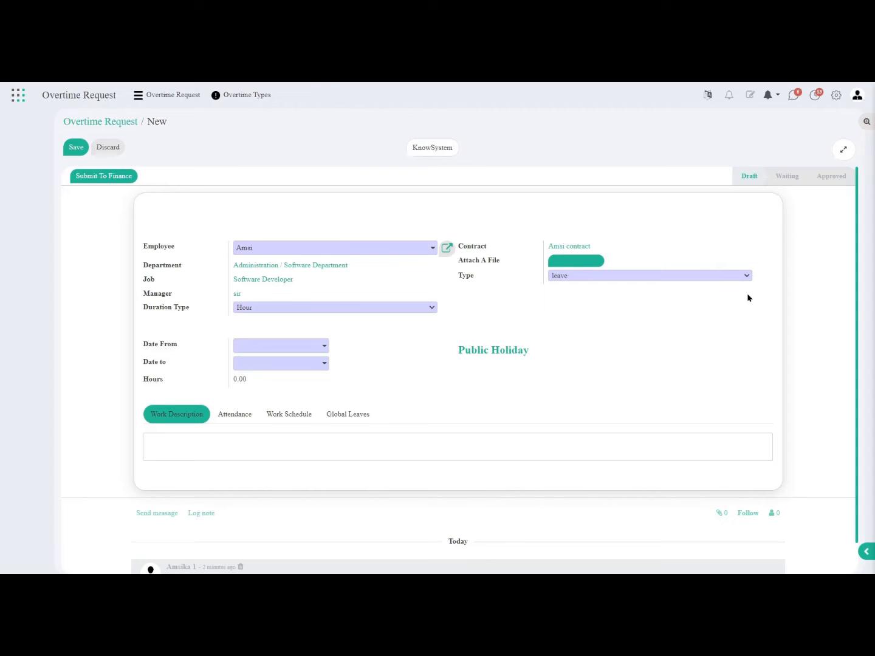
Try the Cash option as the overtime request's type, and set the type back to leave.
left_click(740, 276)
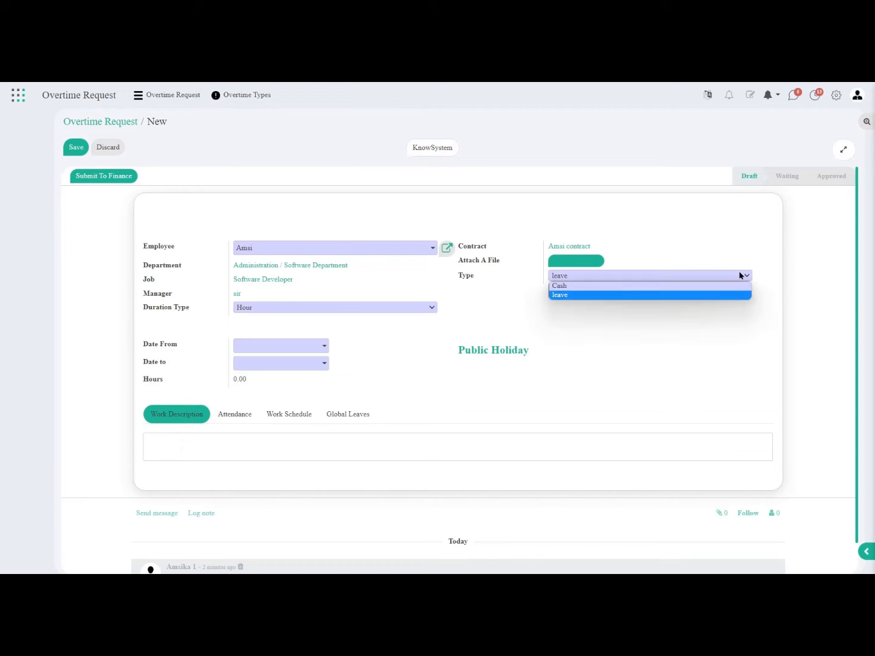
left_click(582, 296)
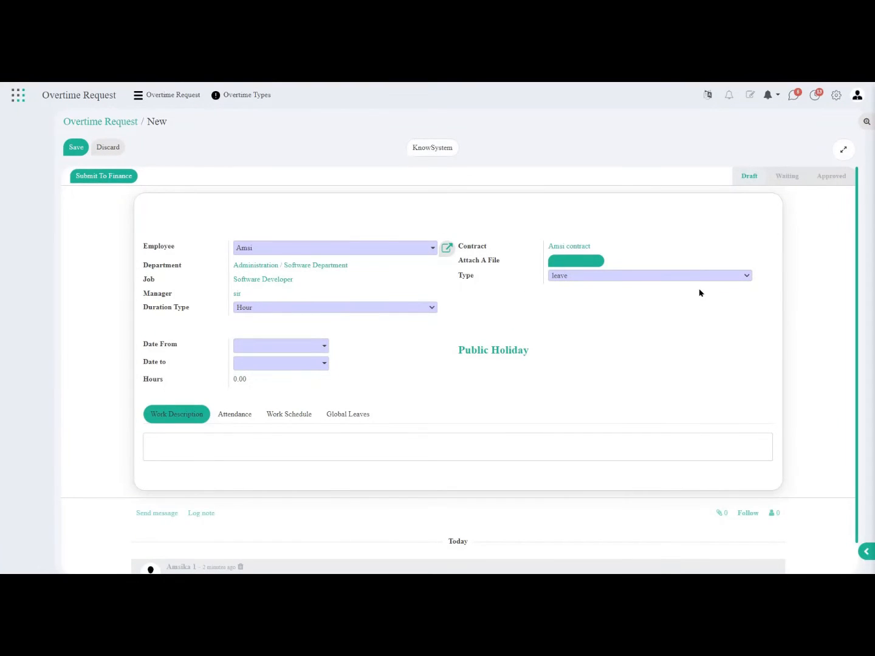
left_click(747, 277)
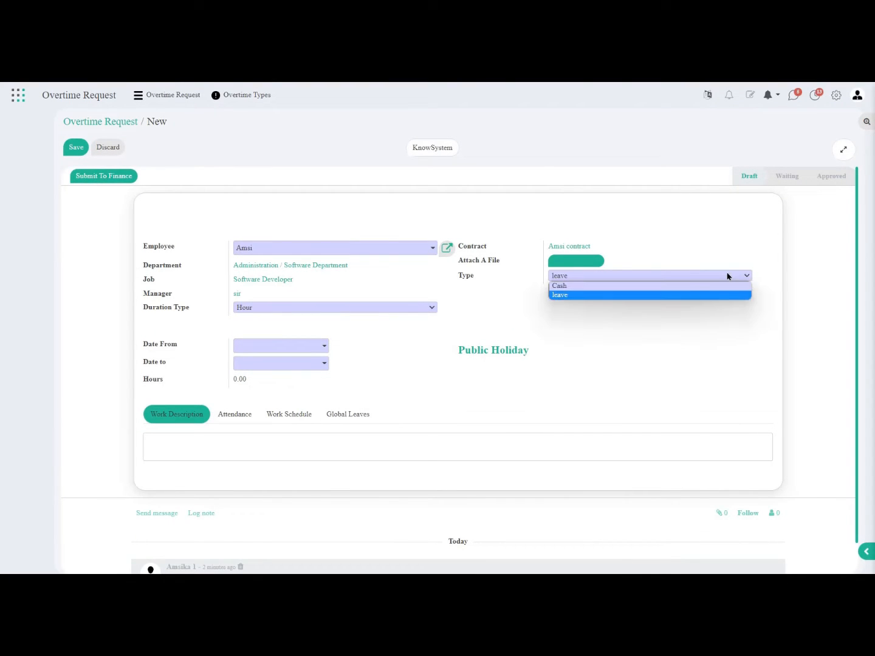
left_click(675, 287)
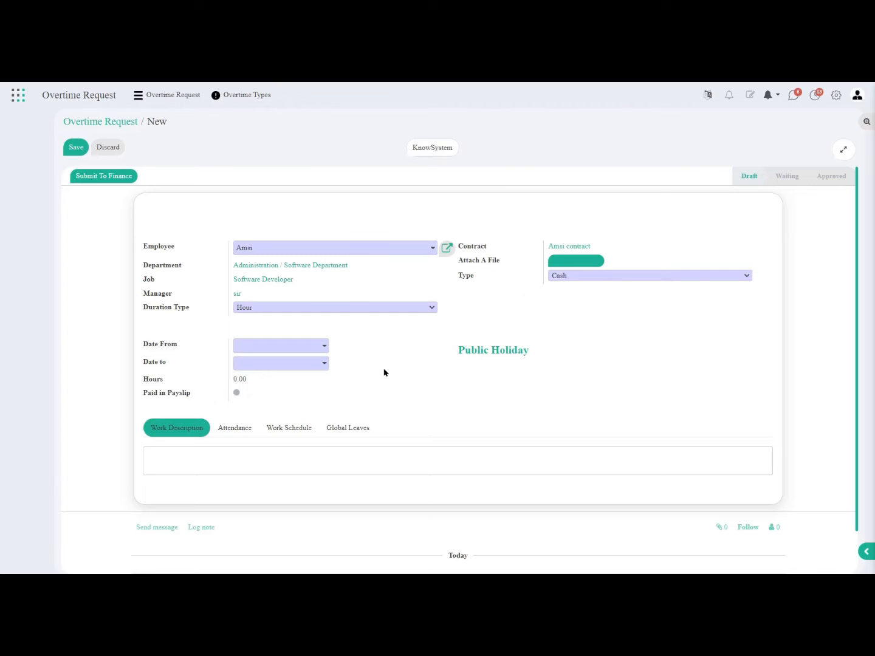
left_click(741, 274)
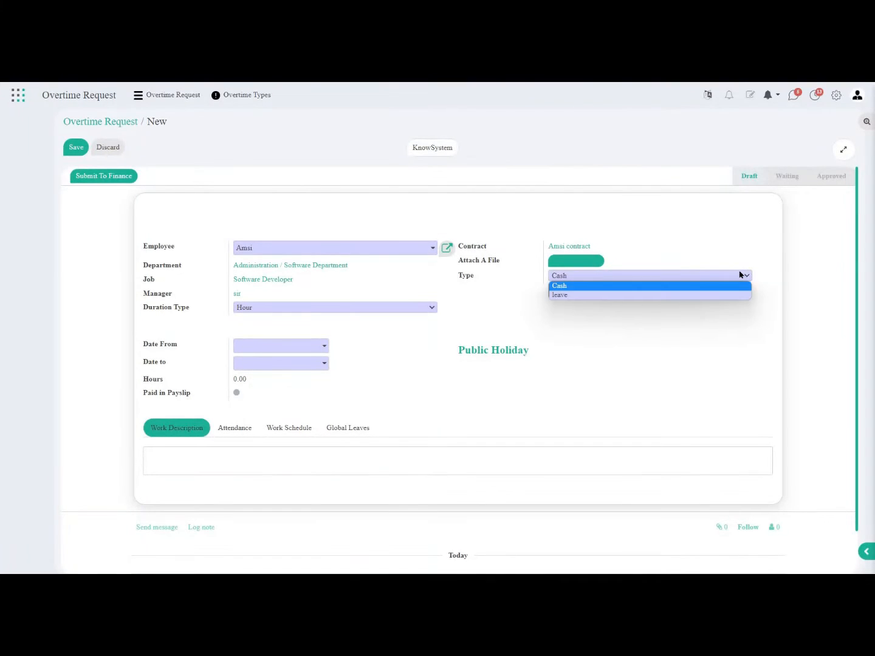
left_click(656, 296)
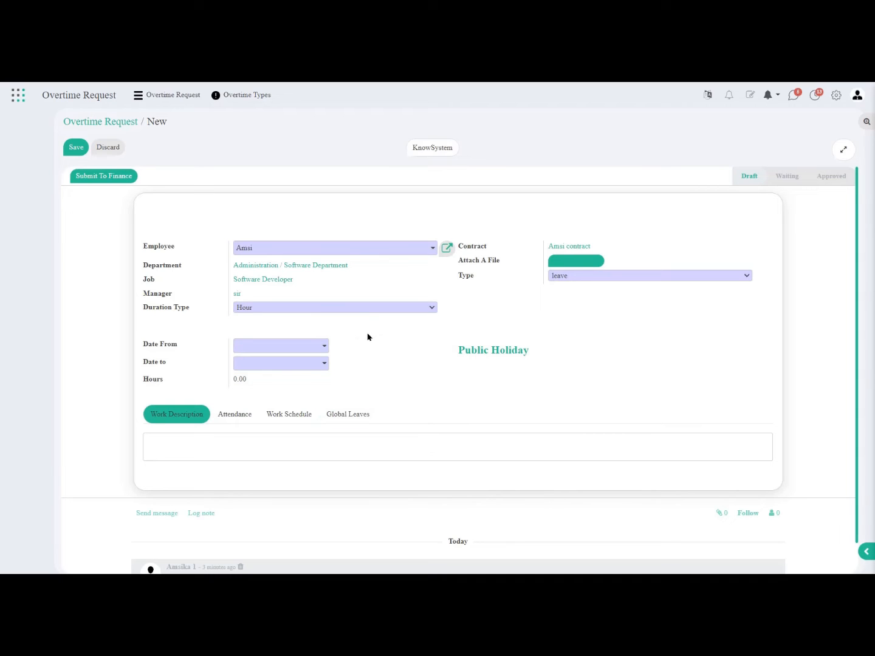
Set the overtime period's start date to 07/22/2022 and its end date to 07/29/2022.
left_click(318, 347)
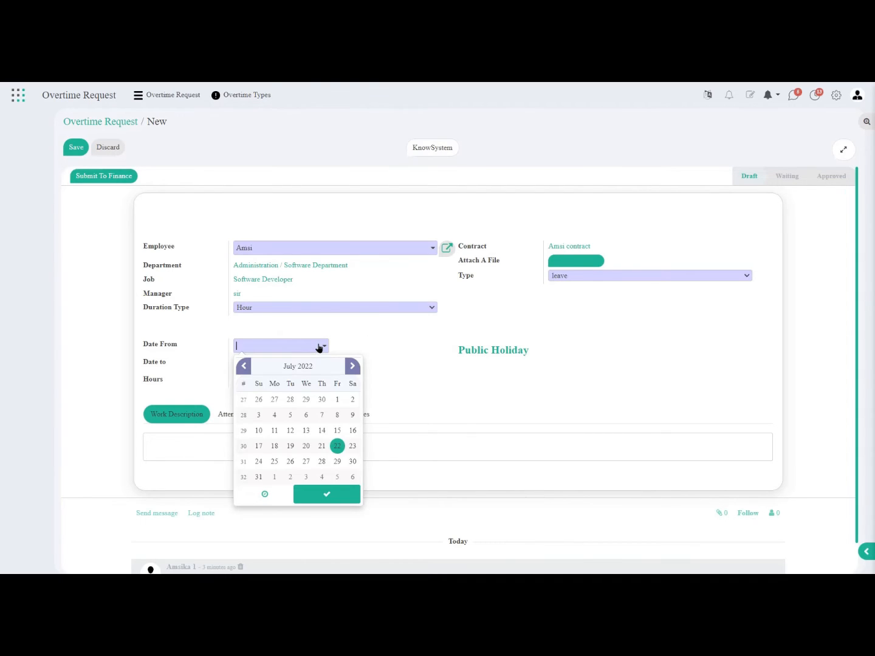
left_click(336, 447)
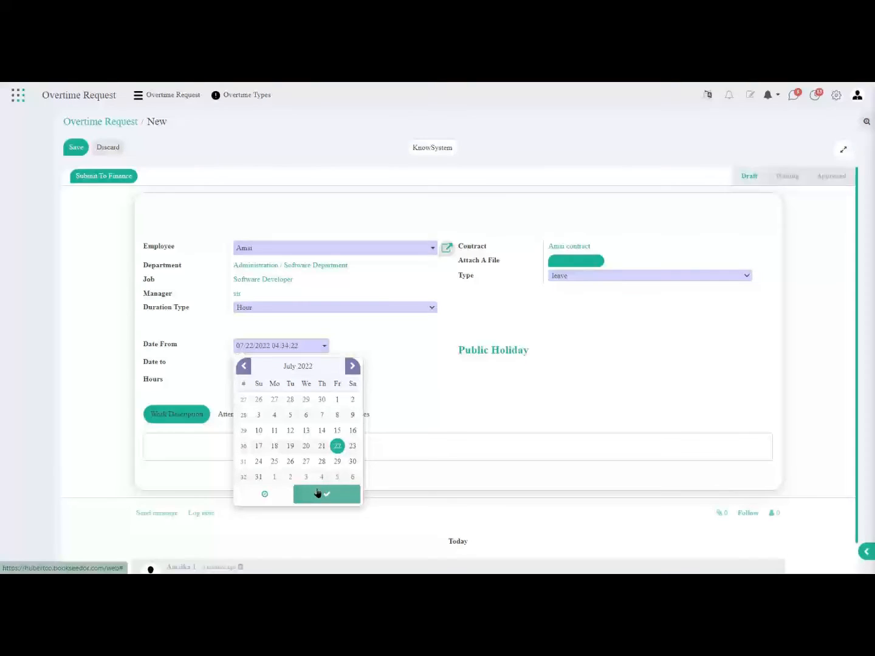
left_click(316, 492)
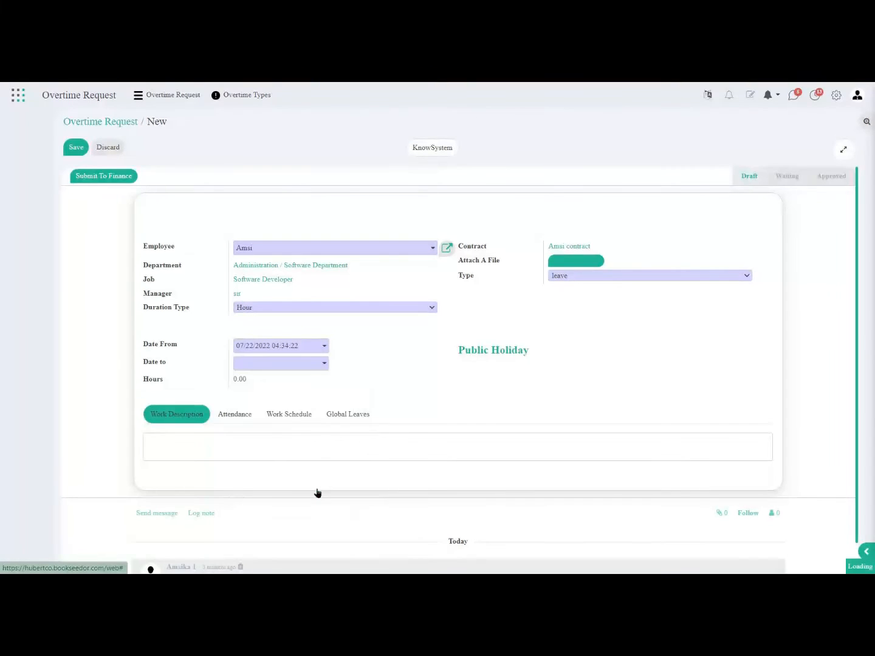
left_click(320, 365)
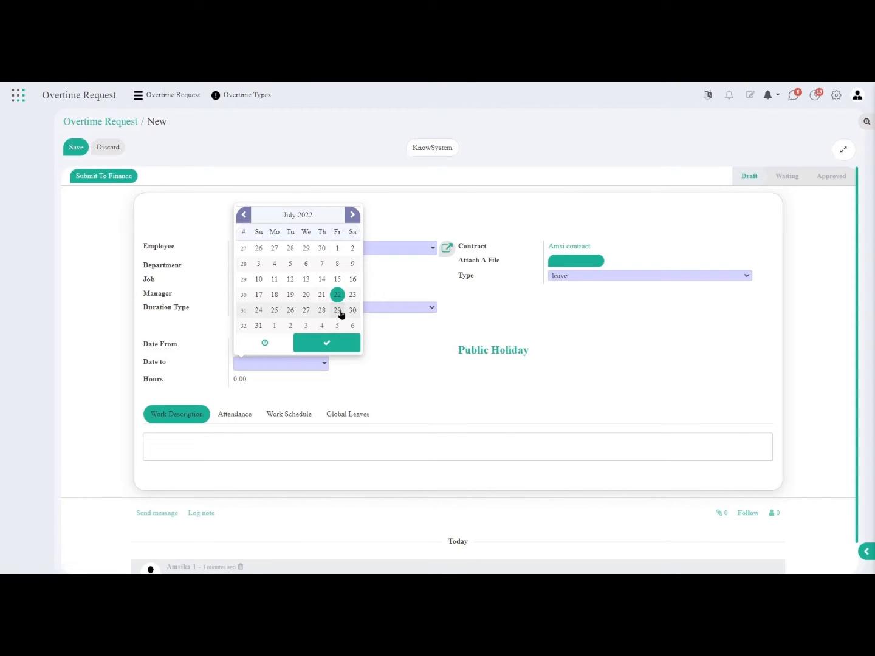
left_click(339, 312)
left_click(324, 346)
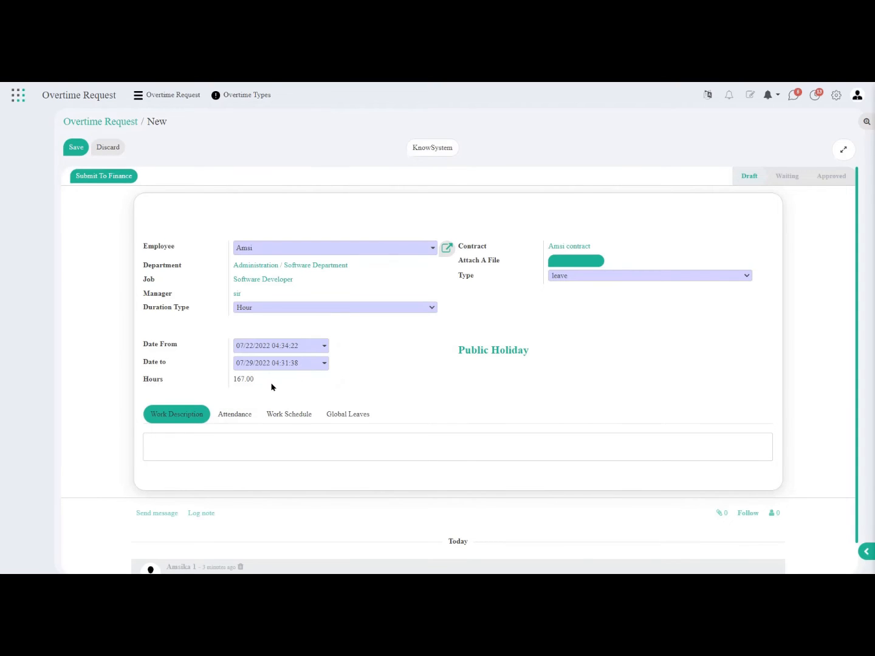
Examine the request's work description, attendance, work schedule and global leaves sections.
scroll(272, 387, "down", 1)
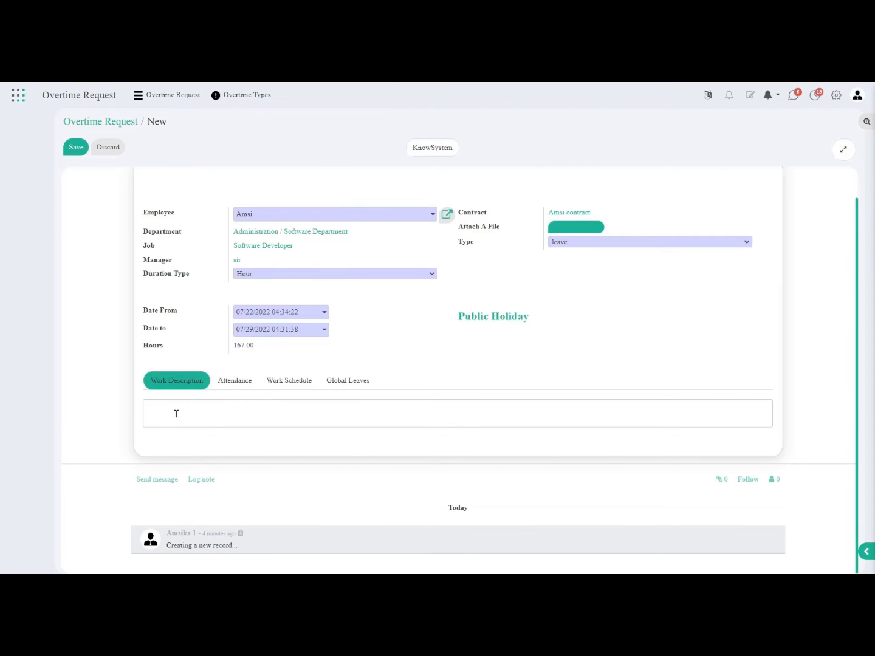
left_click(242, 385)
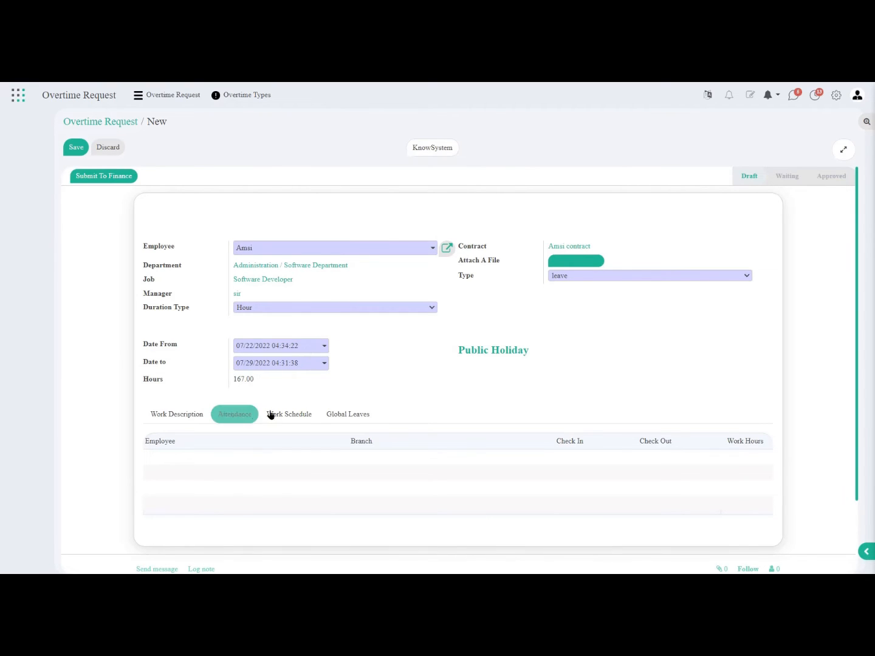
left_click(293, 415)
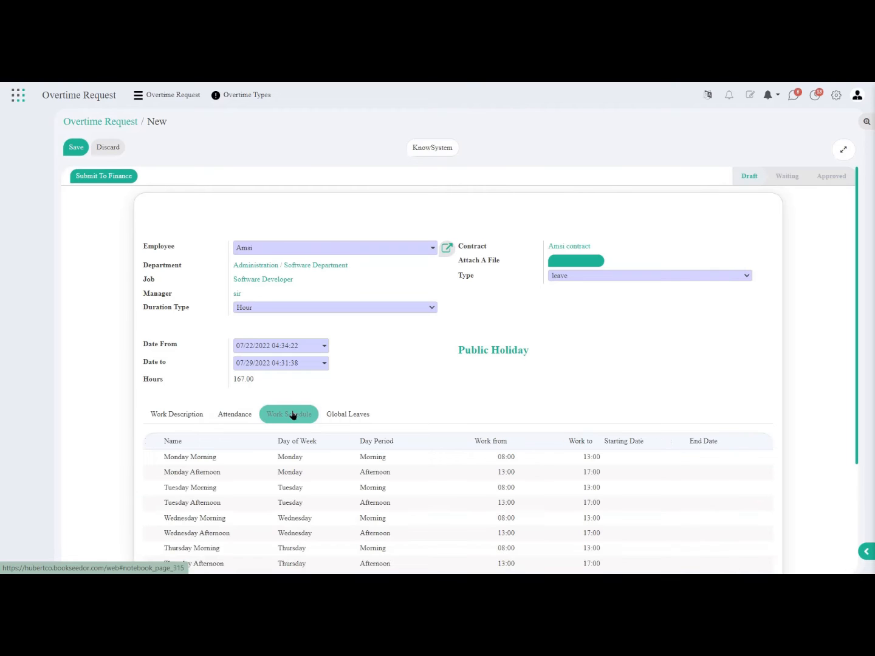
scroll(314, 465, "down", 1)
scroll(314, 466, "up", 1)
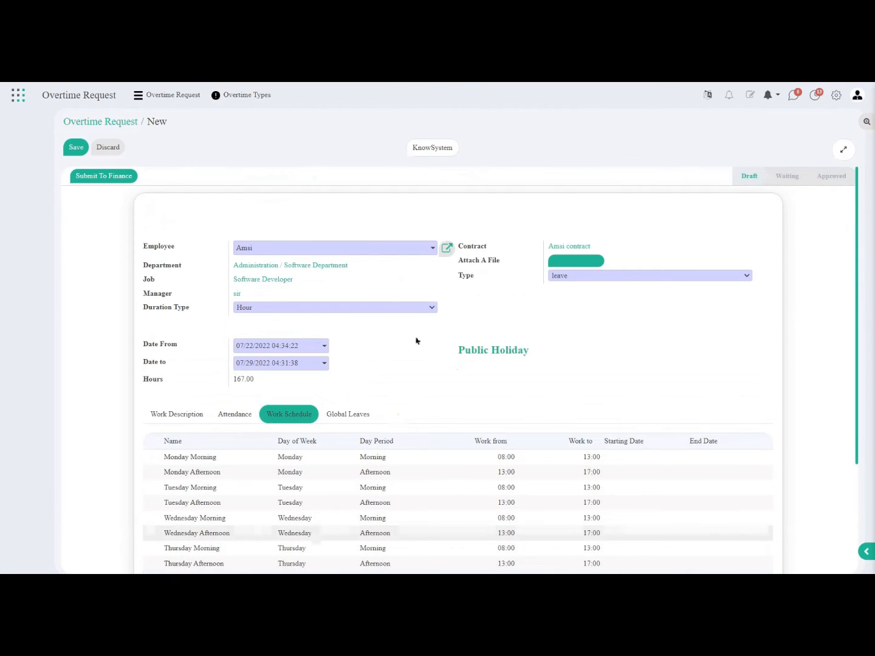
left_click(356, 417)
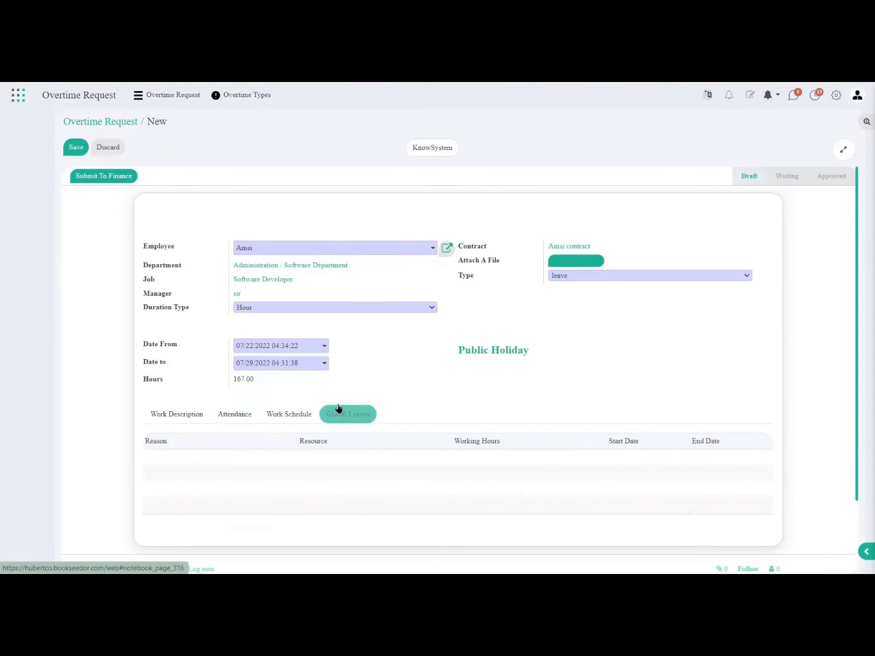
scroll(237, 483, "down", 1)
scroll(237, 483, "up", 1)
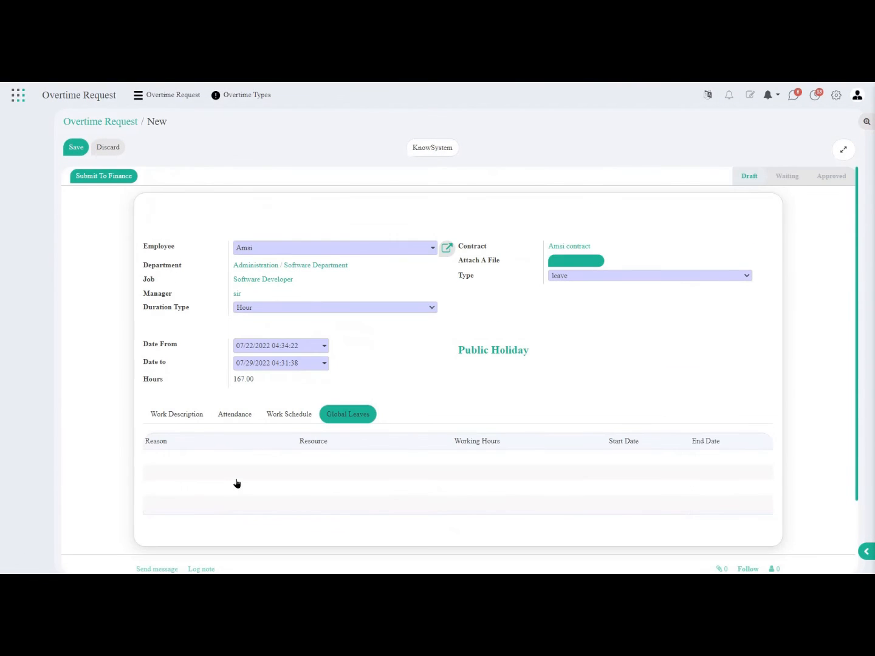
scroll(237, 483, "down", 1)
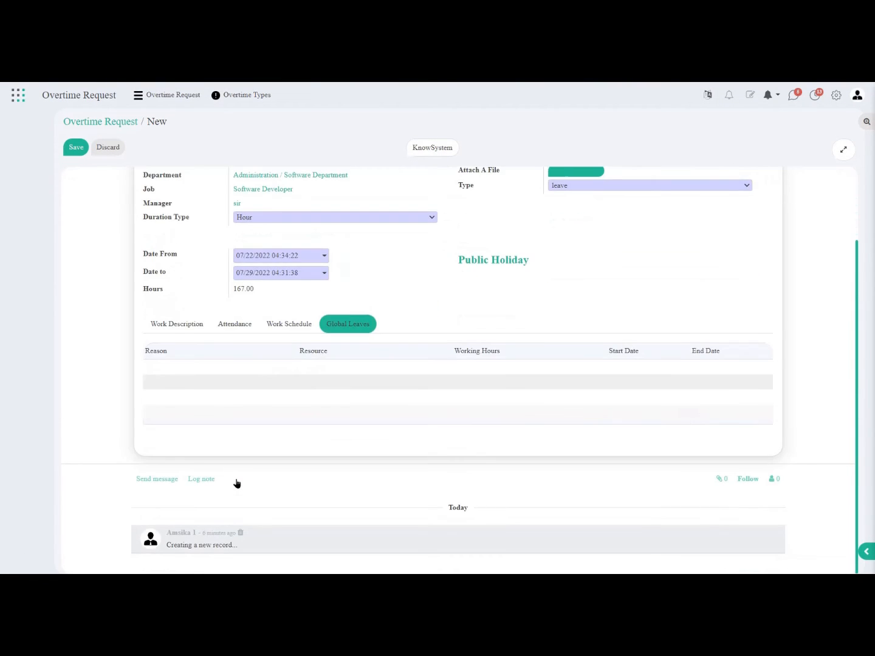
scroll(237, 483, "up", 1)
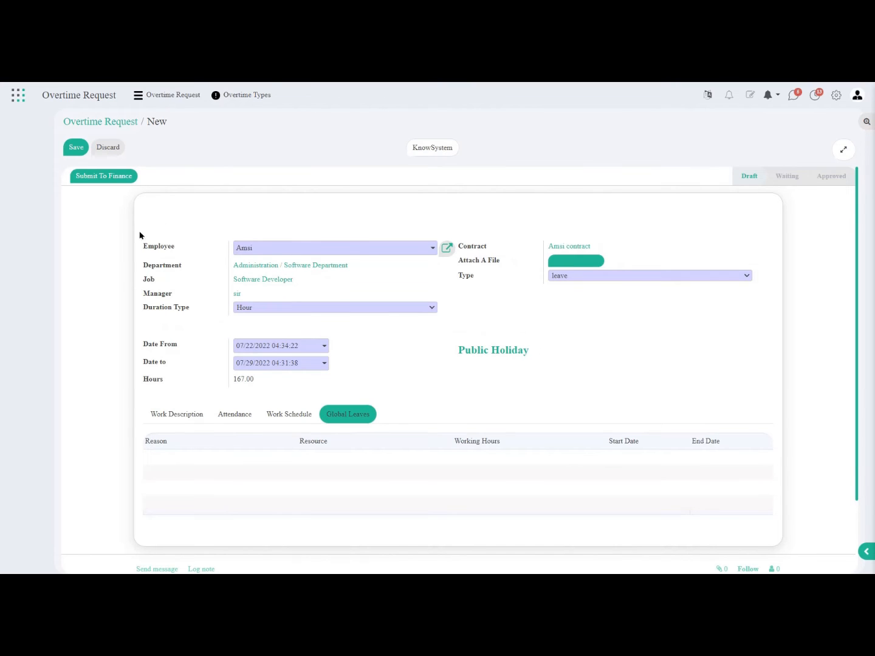
Save the new overtime request and submit it to finance.
left_click(72, 148)
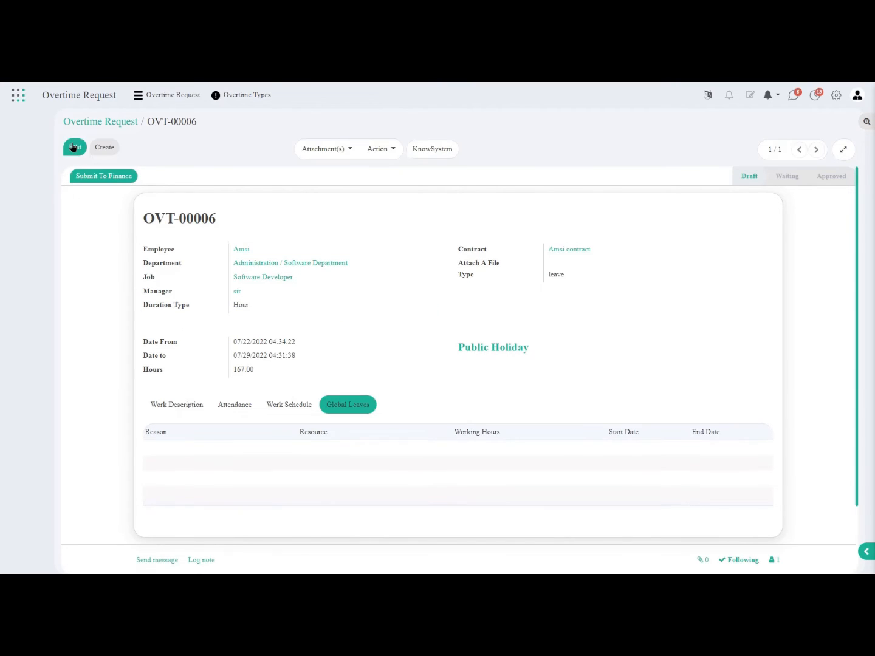
left_click(102, 178)
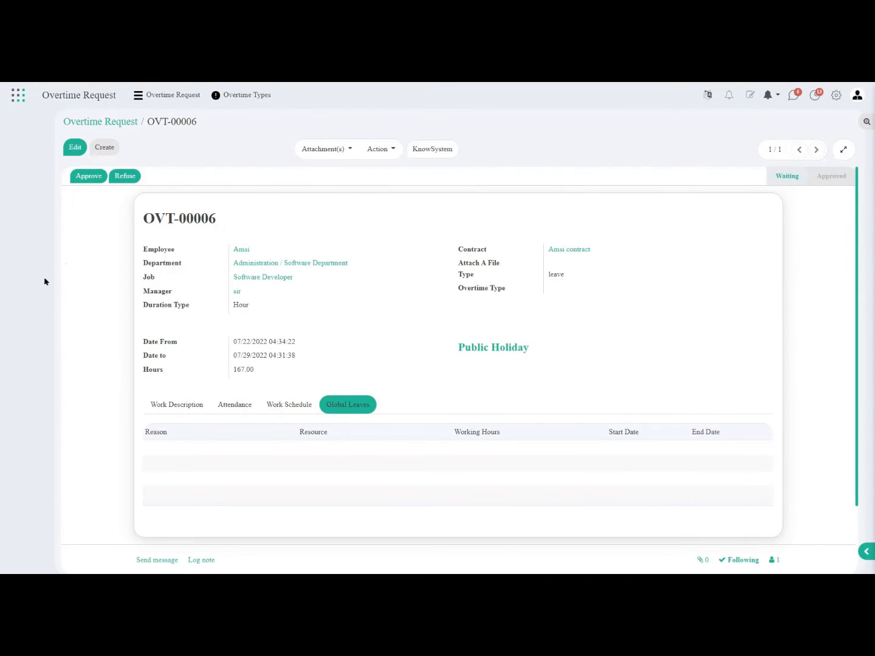
Edit the waiting overtime request to set its overtime type to employee, and approve it.
key("alt+a")
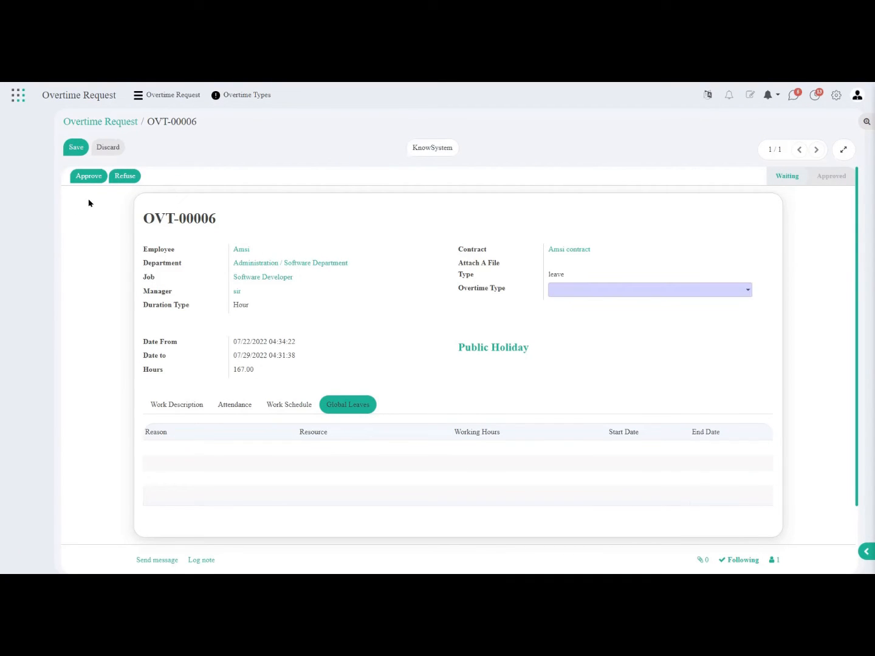
left_click(89, 178)
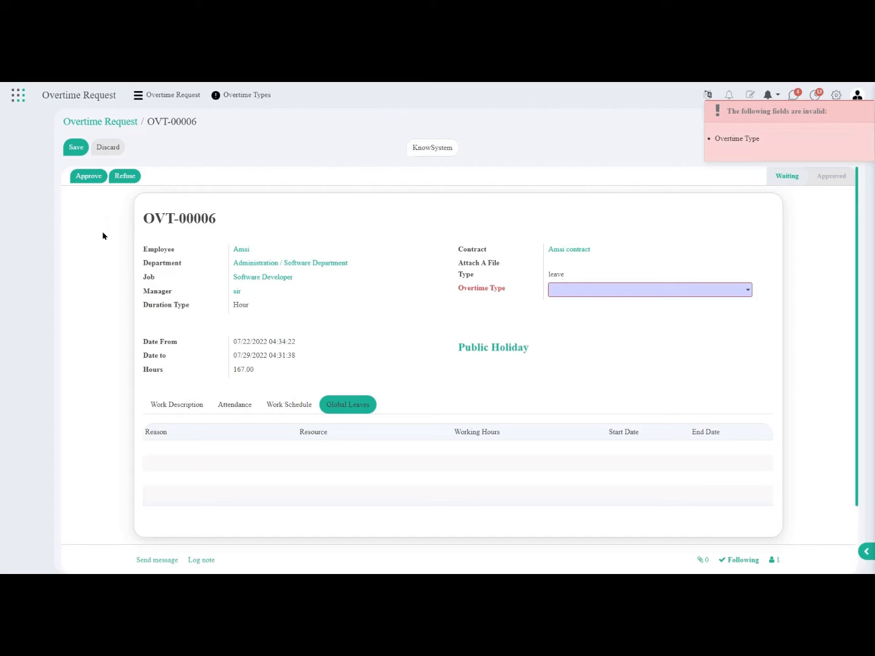
left_click(742, 294)
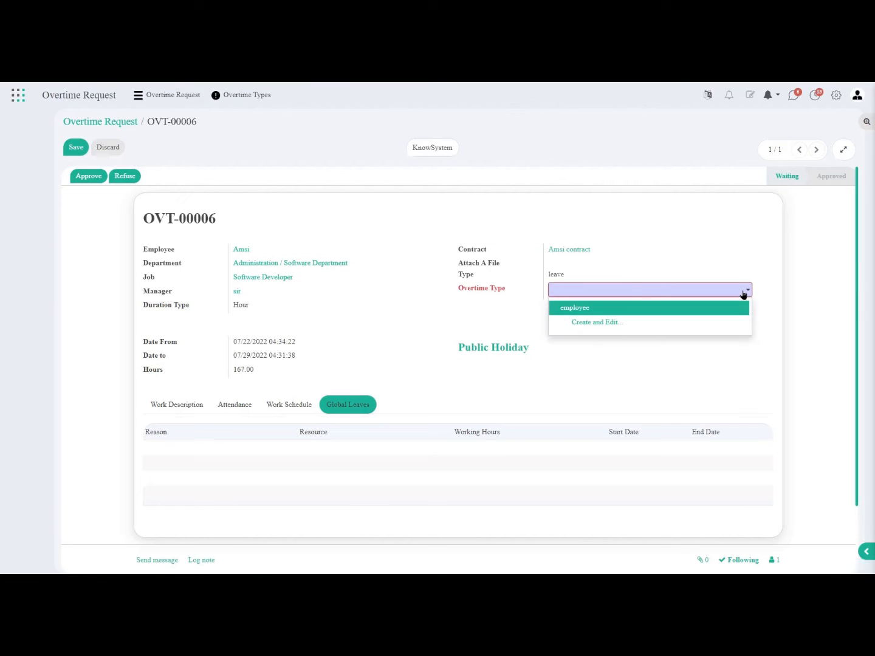
left_click(581, 308)
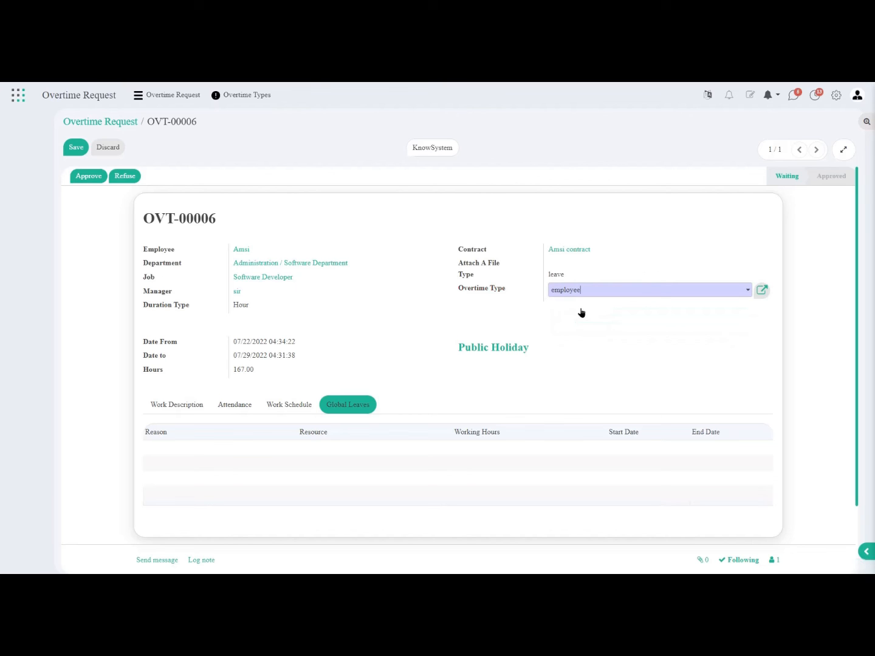
scroll(581, 312, "down", 3)
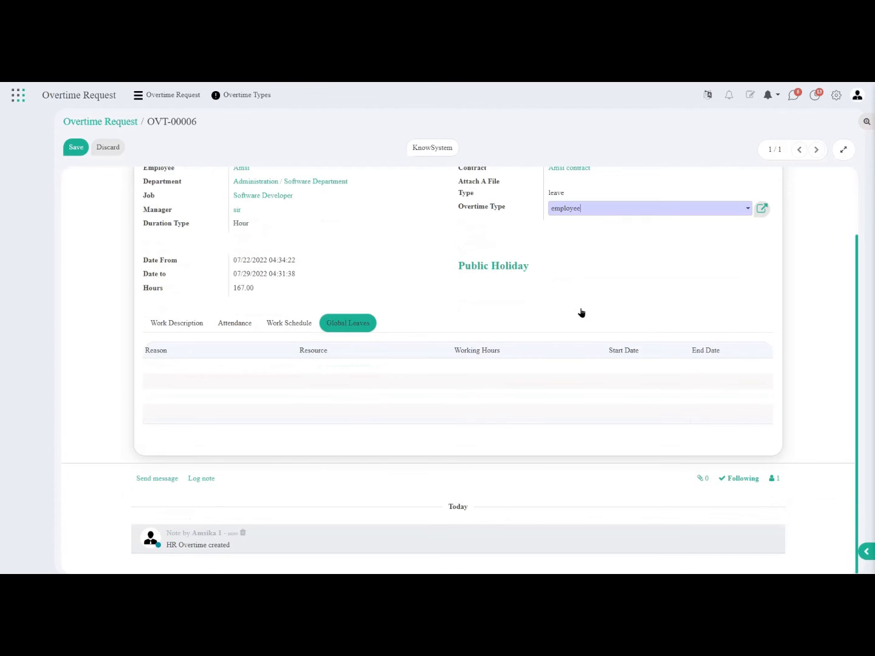
scroll(581, 312, "up", 3)
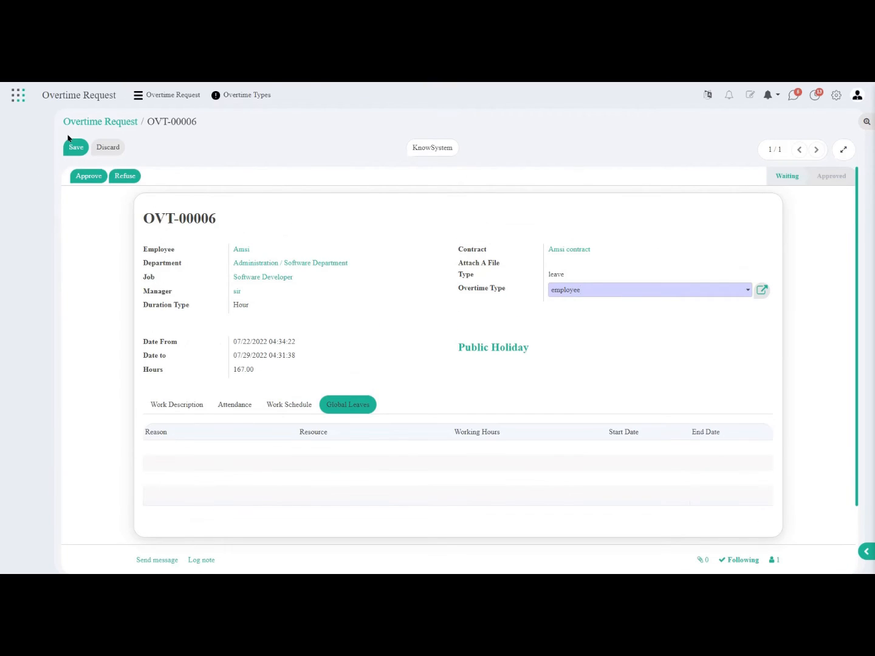
left_click(84, 177)
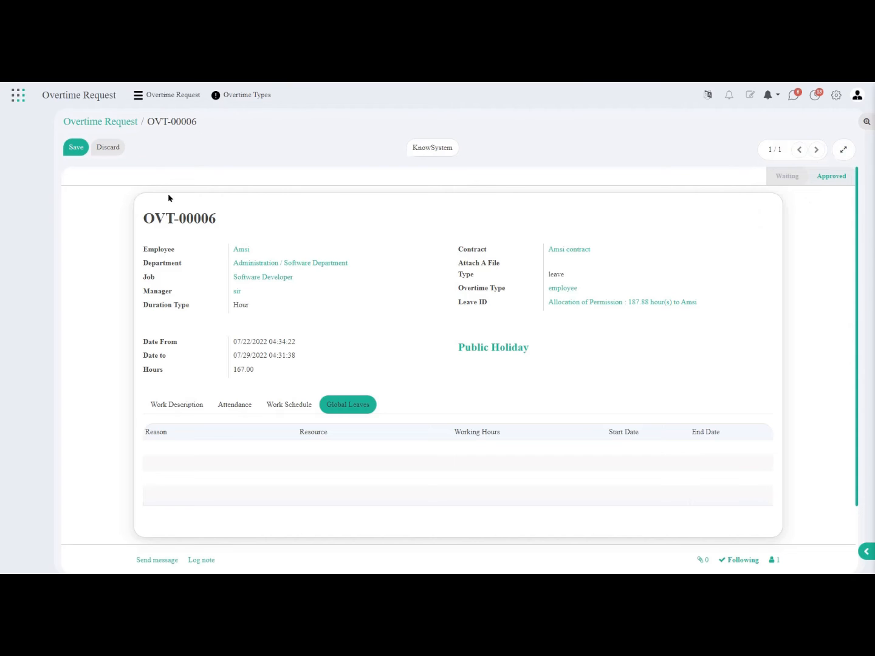
Start a new overtime type with type Leave, leave type Unpaid and duration type Days.
left_click(117, 122)
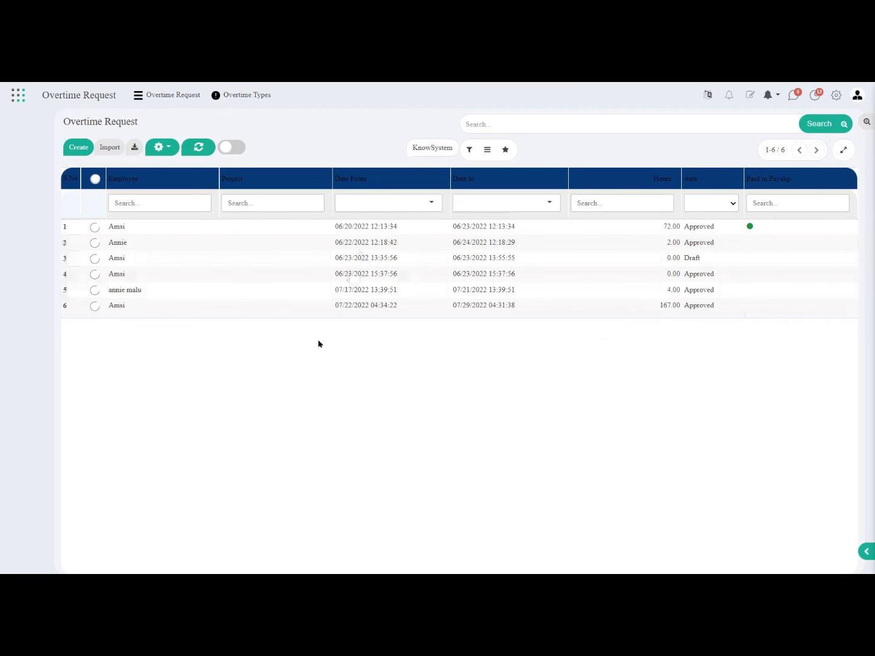
left_click(246, 96)
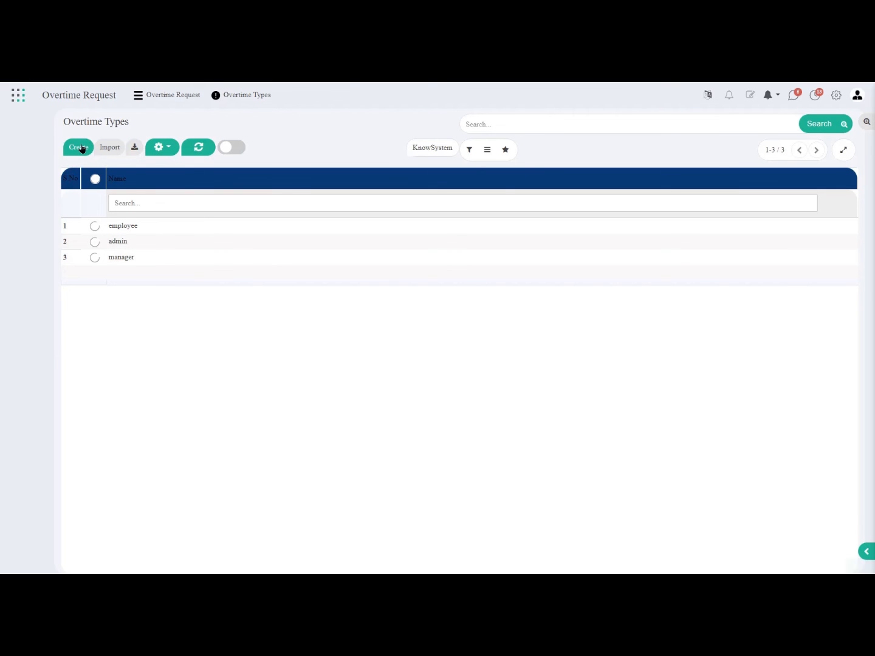
left_click(82, 149)
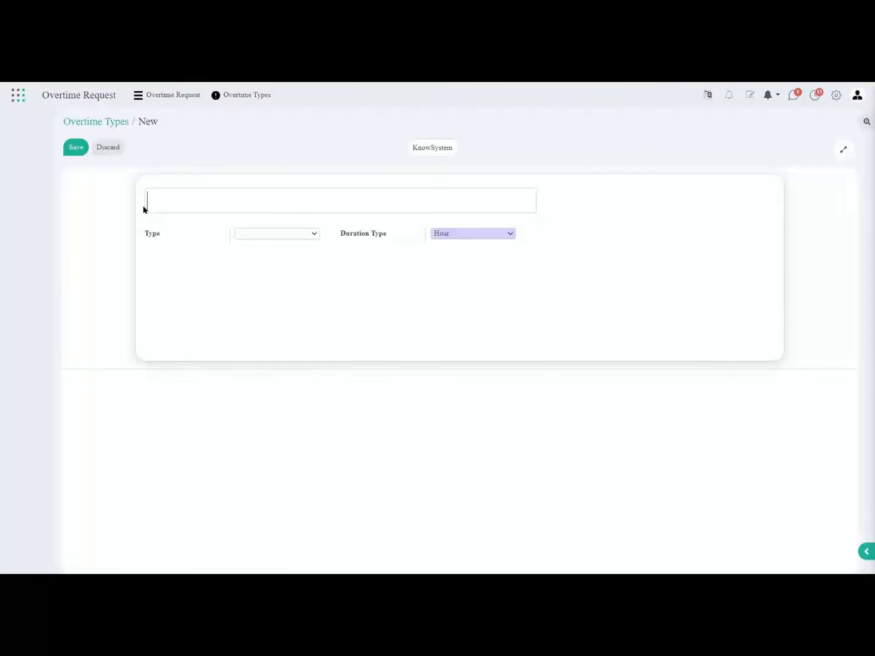
left_click(311, 236)
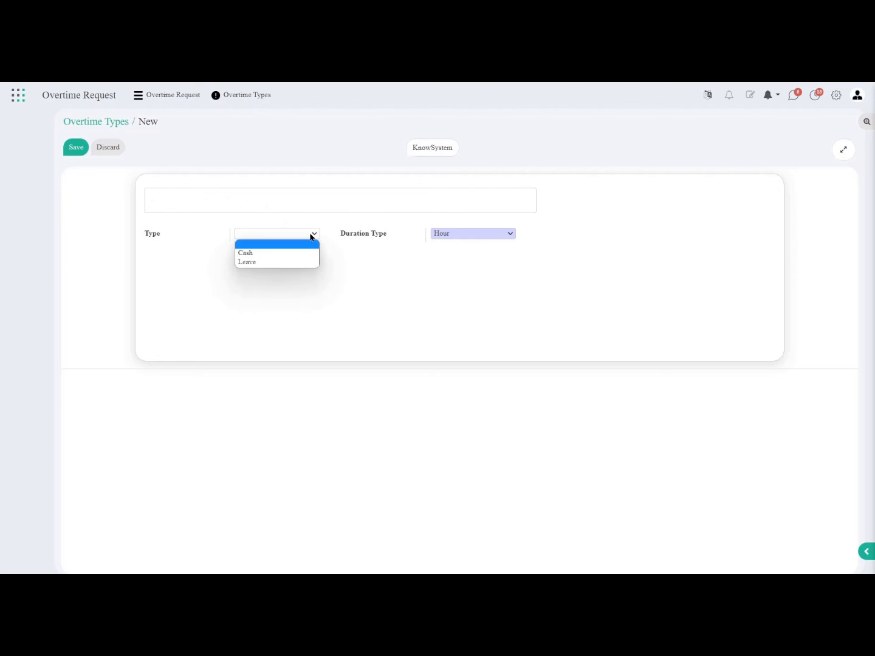
left_click(268, 266)
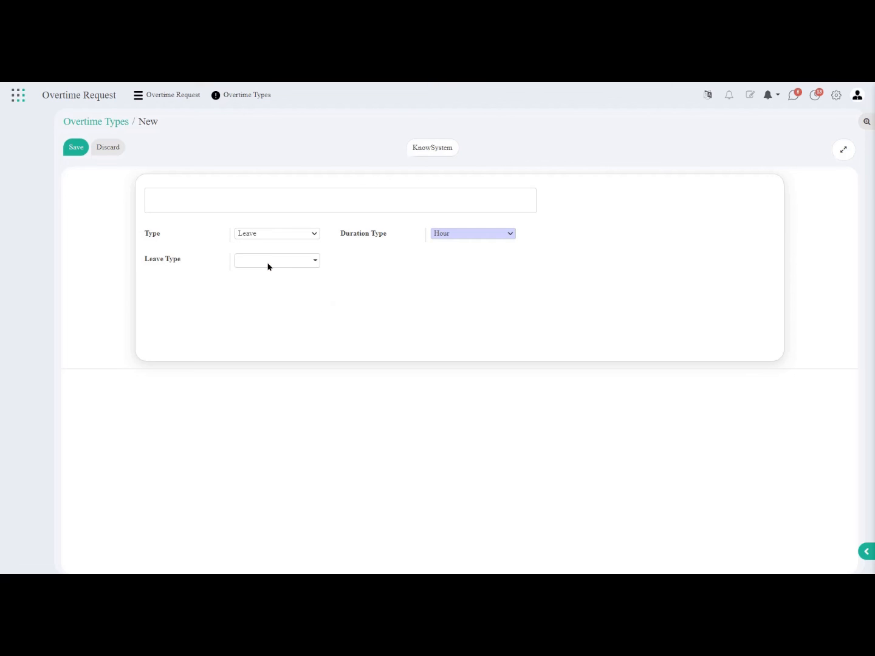
left_click(312, 262)
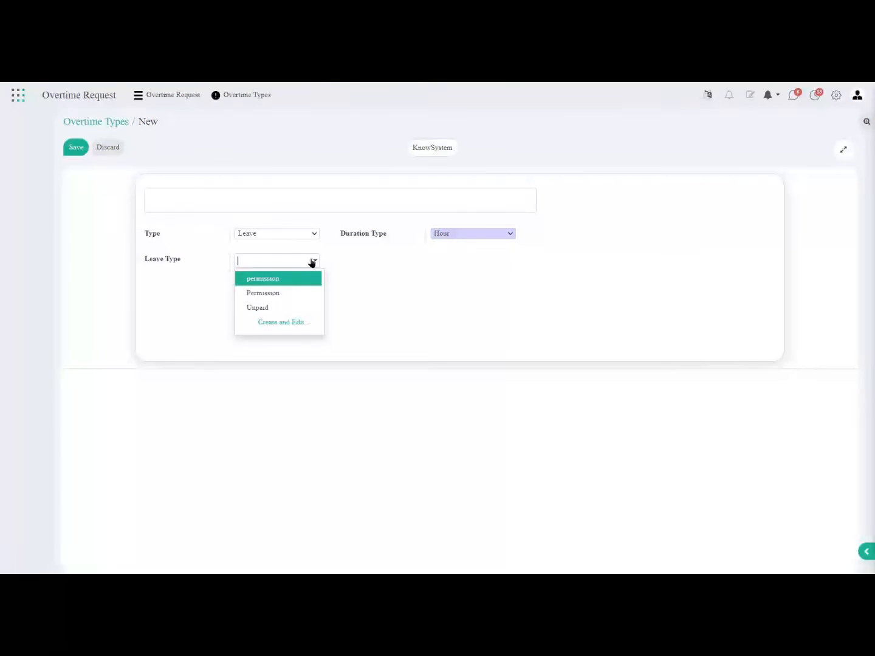
left_click(271, 309)
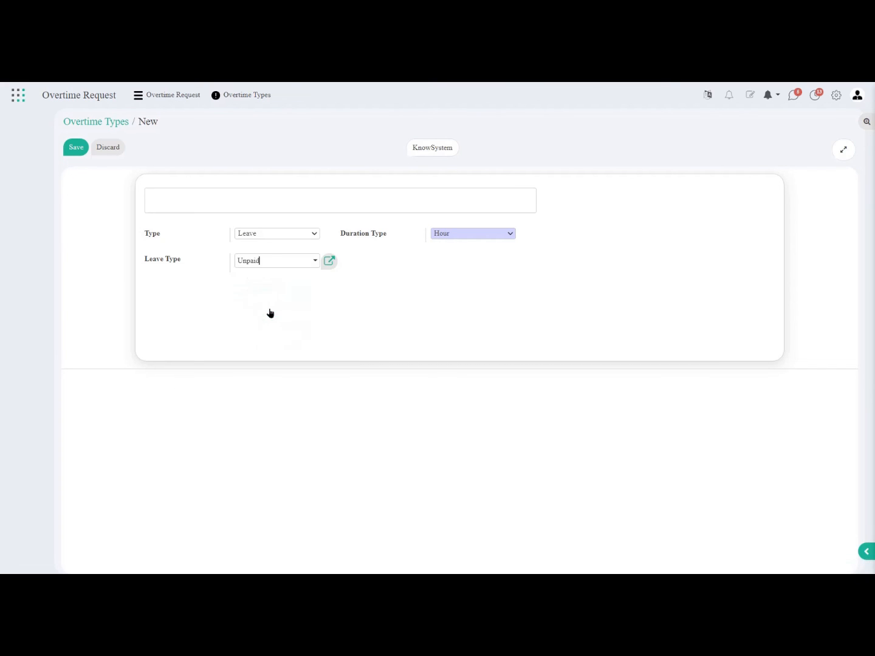
left_click(497, 236)
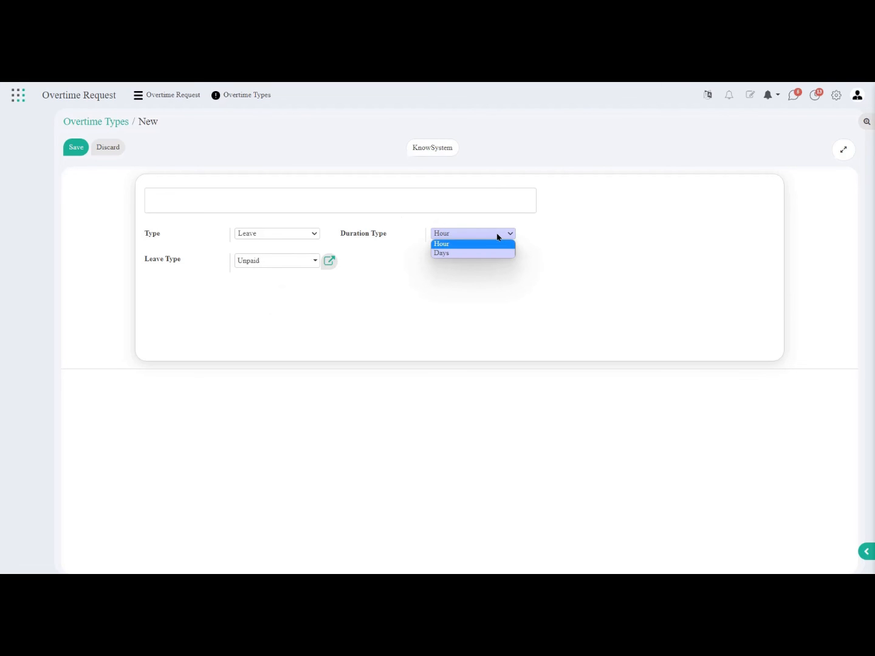
left_click(448, 254)
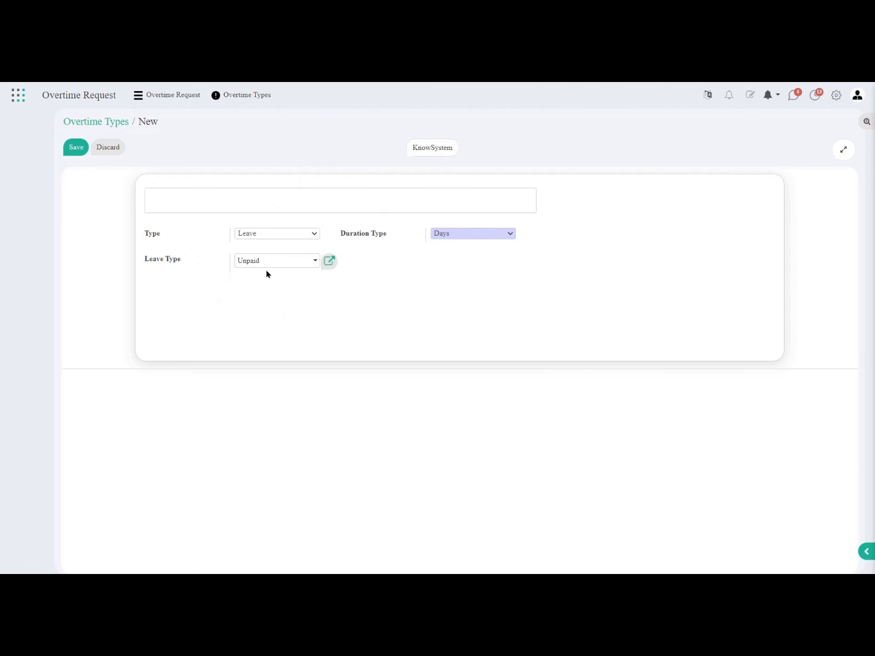
Switch the new overtime type to Cash and add a blank line to its rules.
left_click(312, 234)
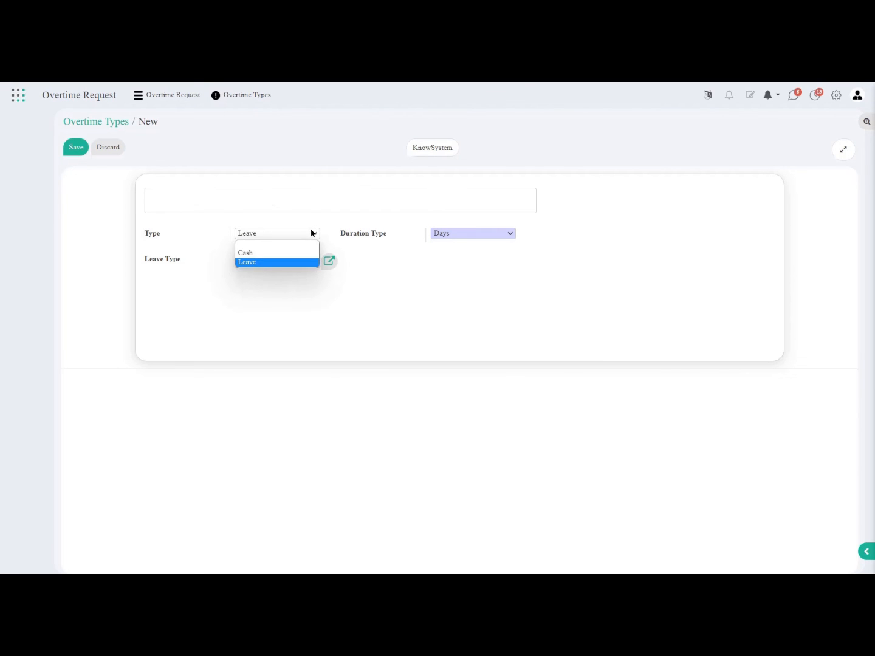
left_click(256, 256)
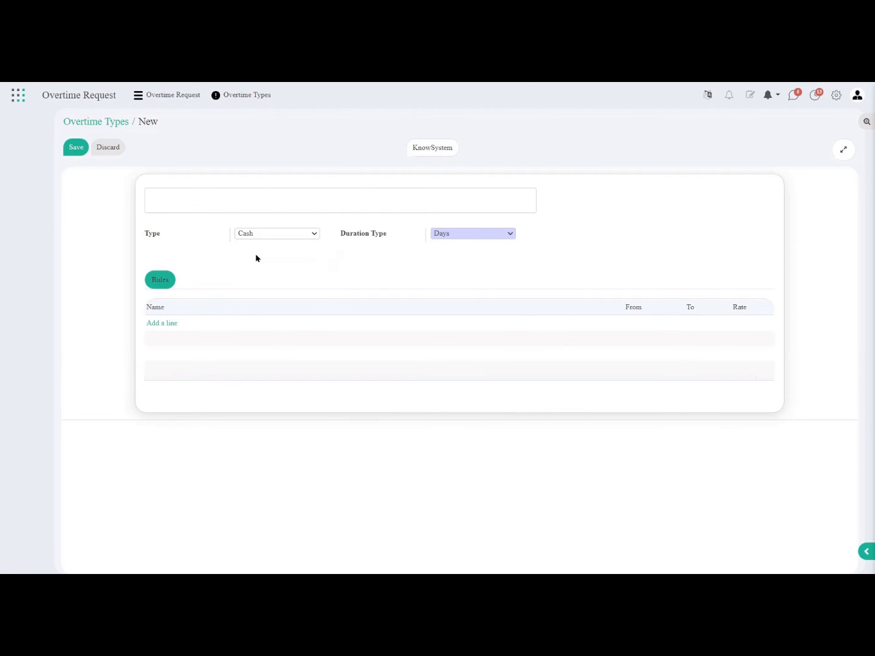
left_click(157, 326)
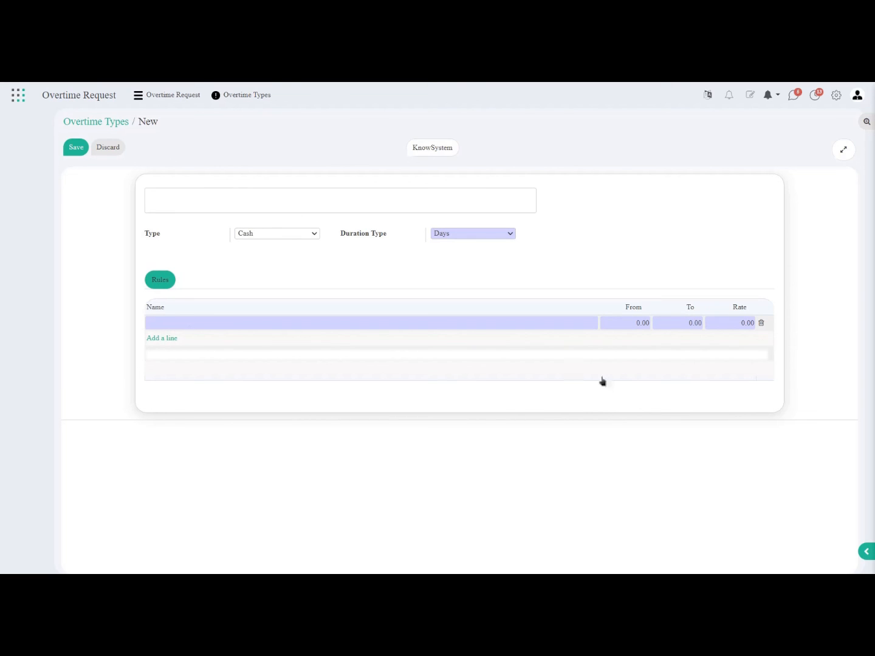
left_click(642, 323)
left_click(699, 323)
left_click(741, 323)
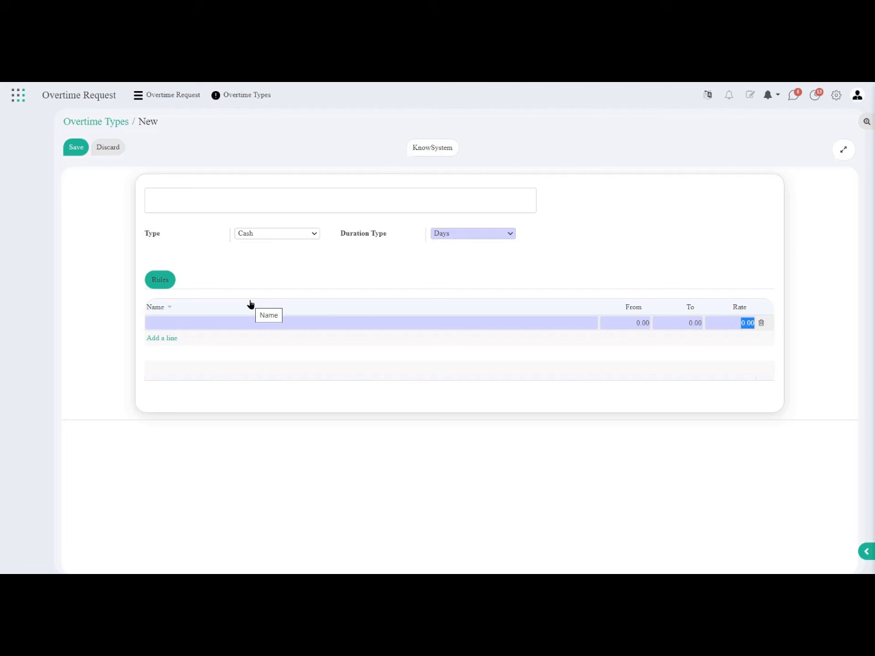
Discard the unsaved overtime type and return to the list of overtime requests.
left_click(116, 150)
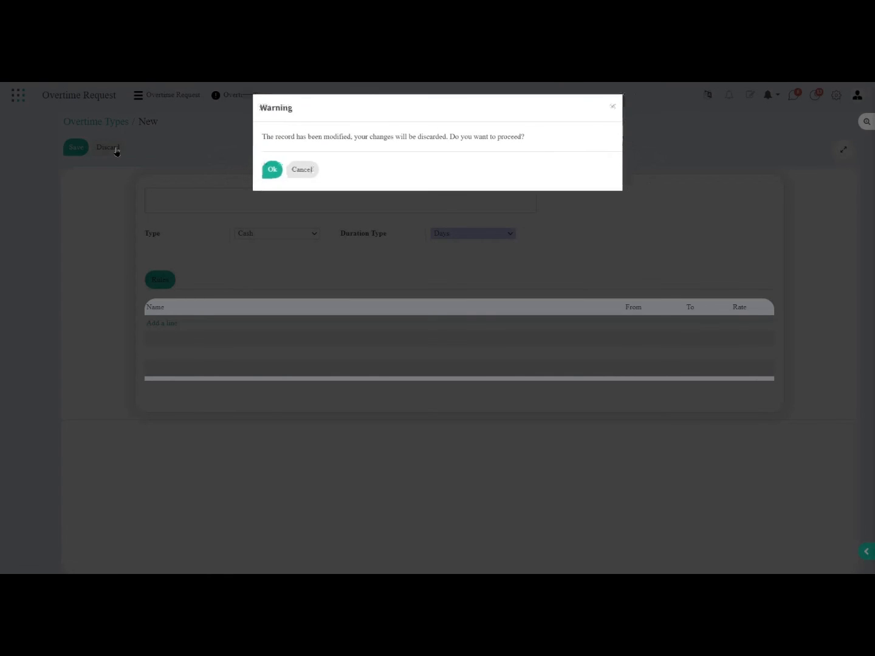
left_click(273, 171)
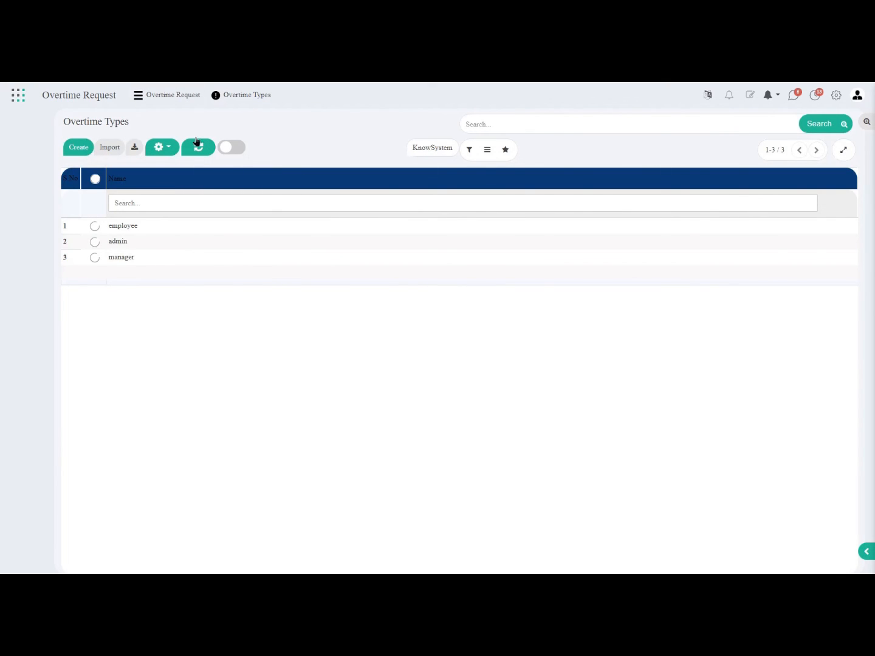
left_click(174, 96)
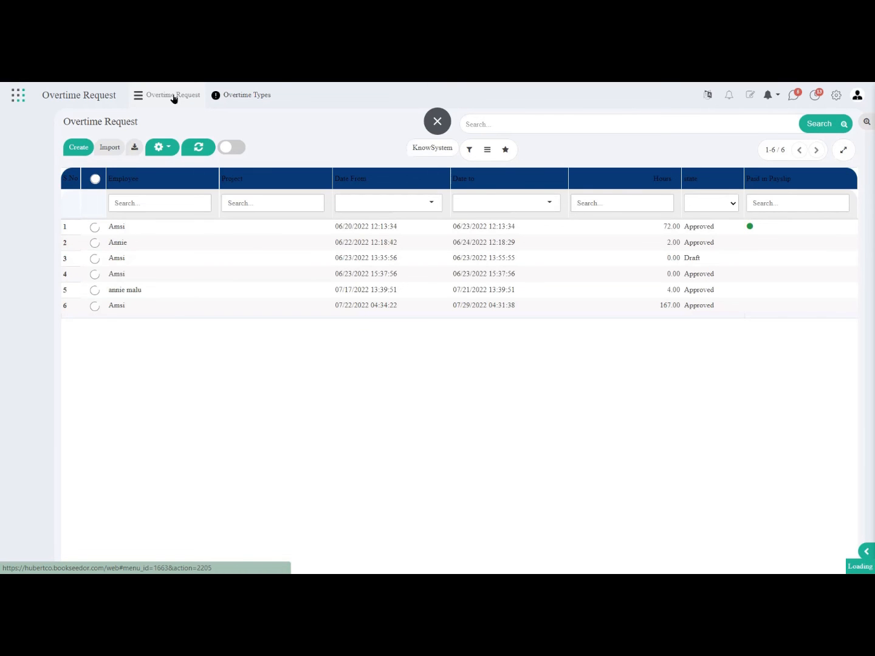